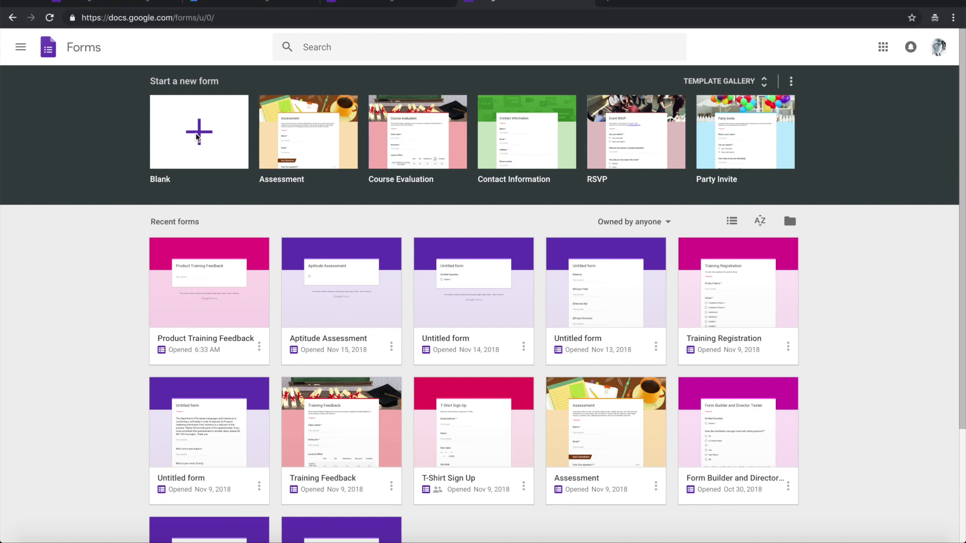
Step: Start a blank form, title it 'Aptitude Test', and delete the default untitled question
left_click(197, 135)
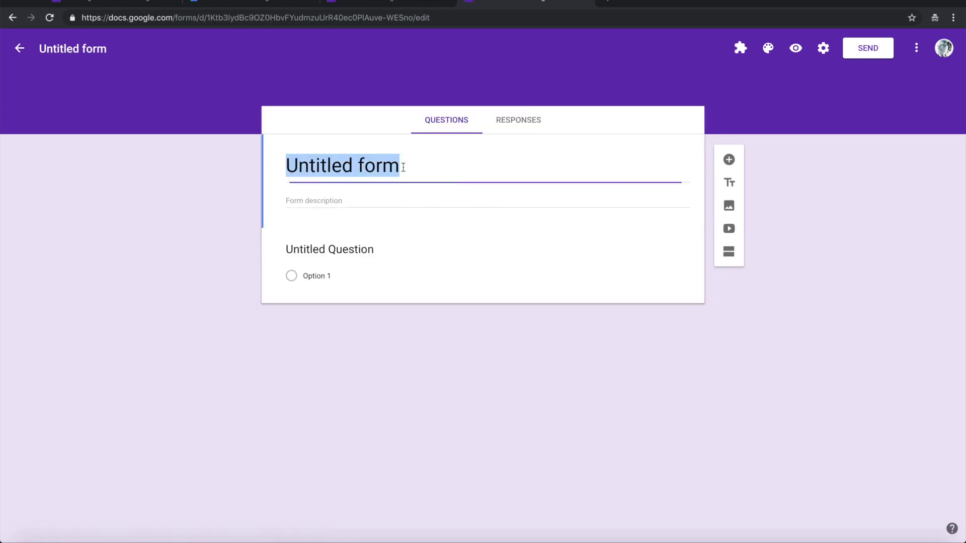
type("A")
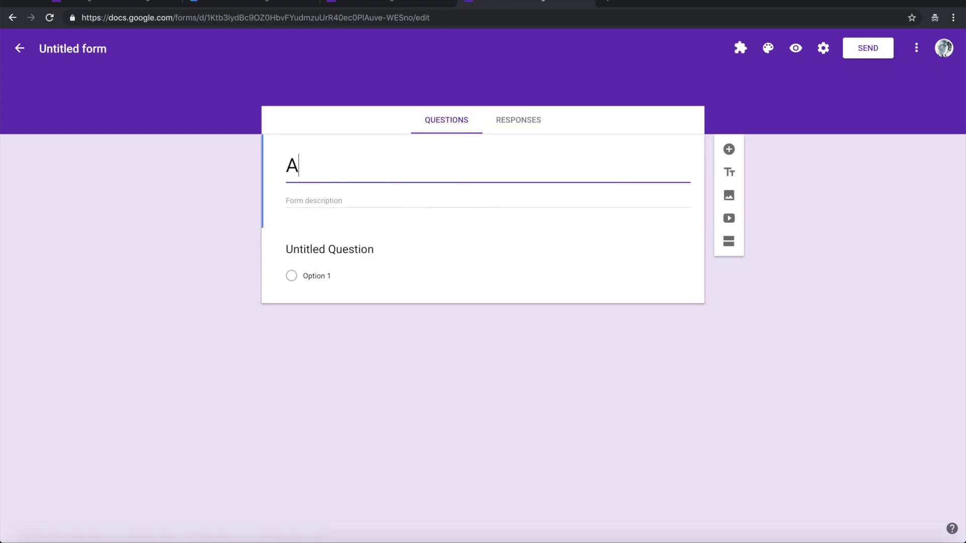
type("ptitu")
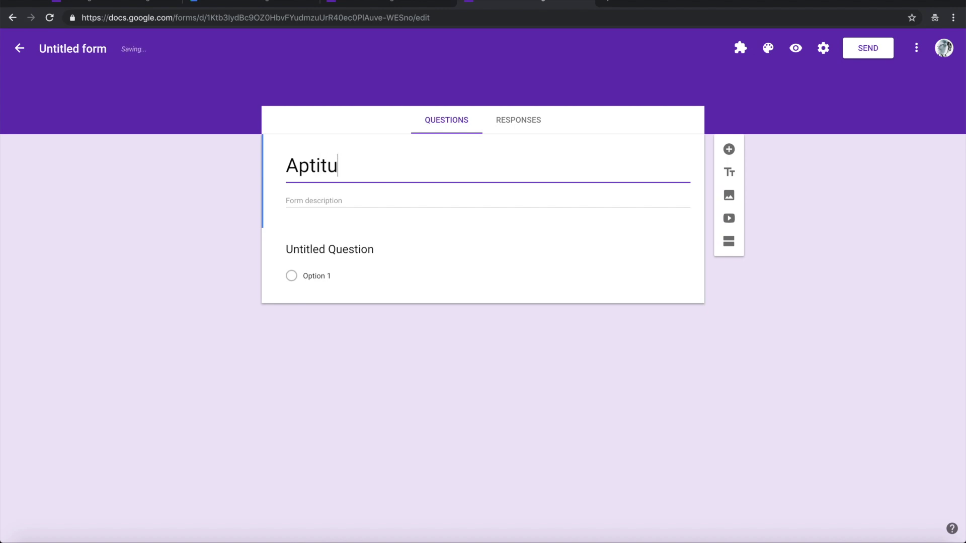
type("de Test")
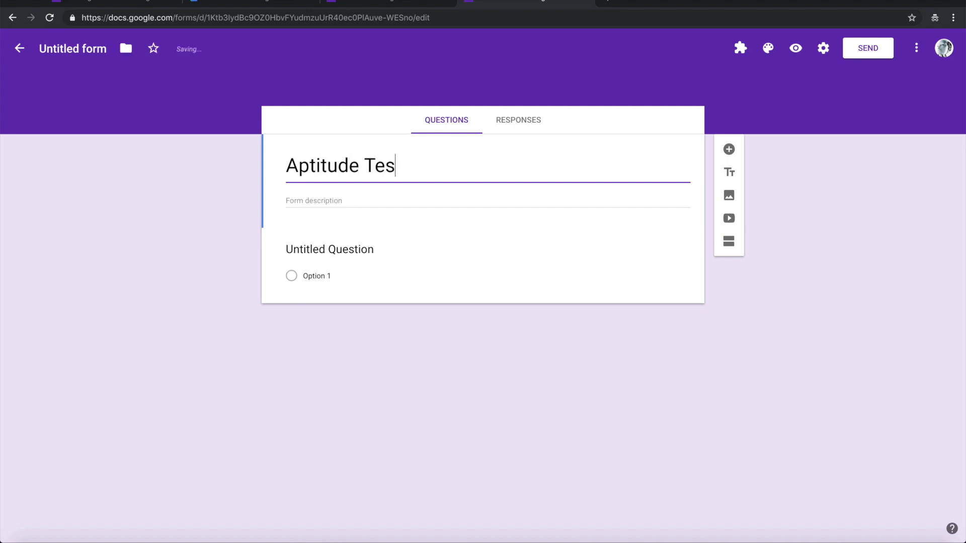
left_click(487, 257)
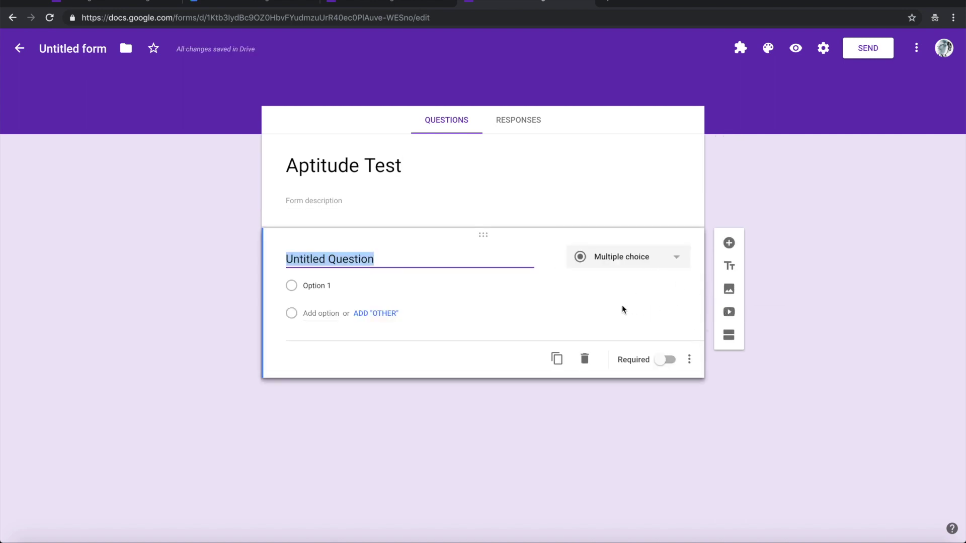
left_click(584, 358)
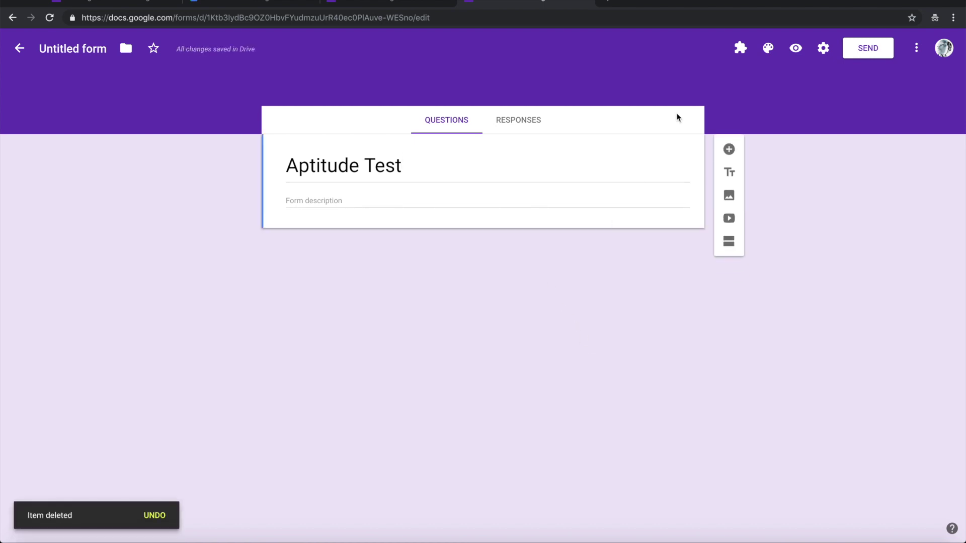
Step: Launch the Form Builder add-on and choose Google Sheets as its source app
left_click(740, 48)
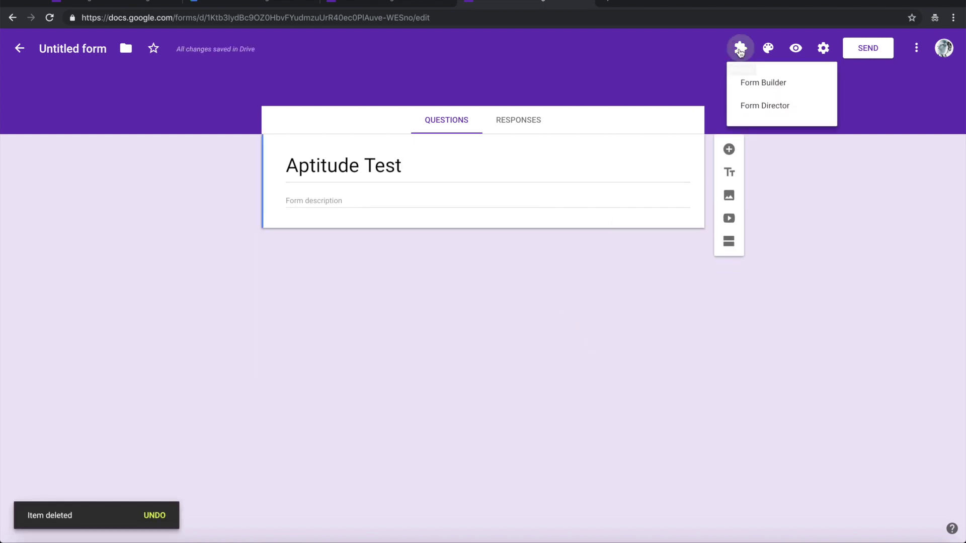
left_click(754, 84)
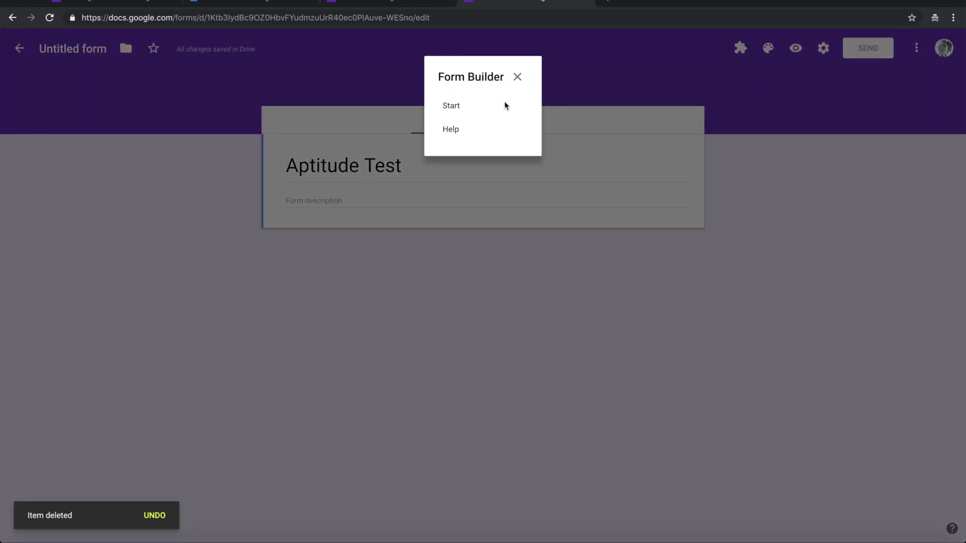
left_click(471, 110)
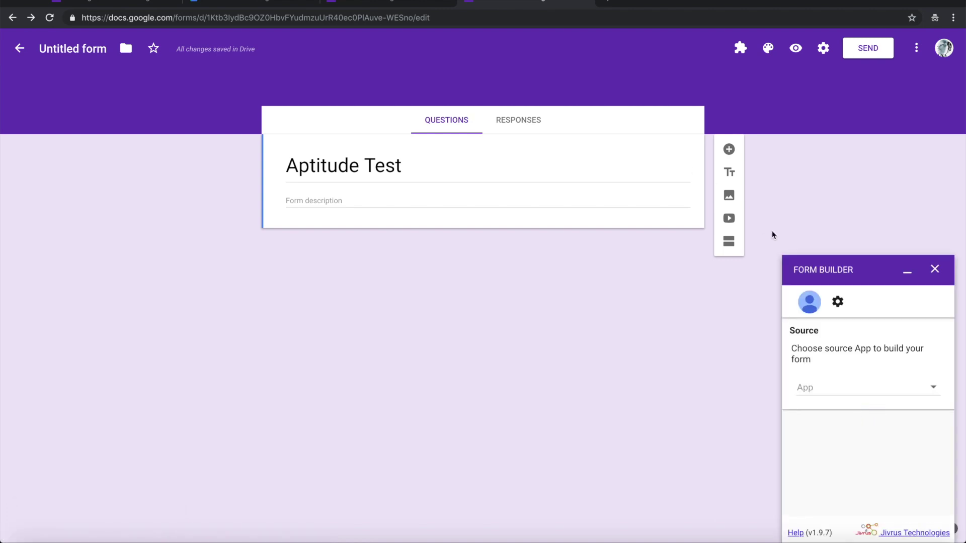
left_click(895, 393)
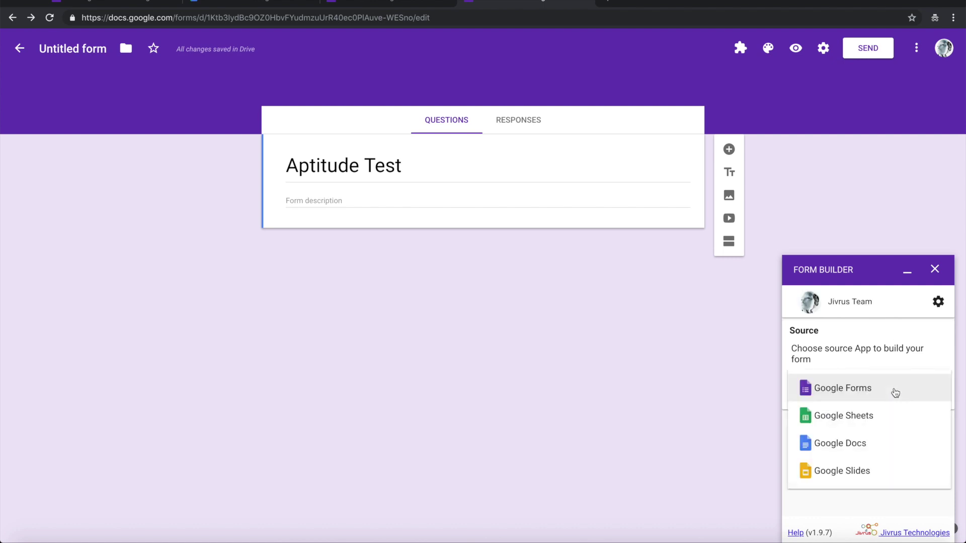
left_click(859, 418)
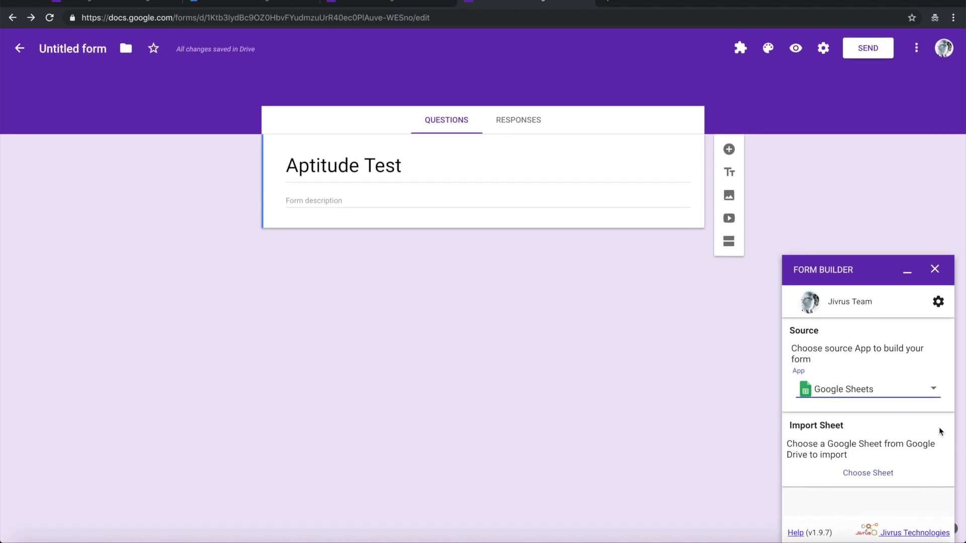
Step: Search Drive for 'Aptitude', pick the APTITUDE spreadsheet, and open it in a new tab
left_click(878, 474)
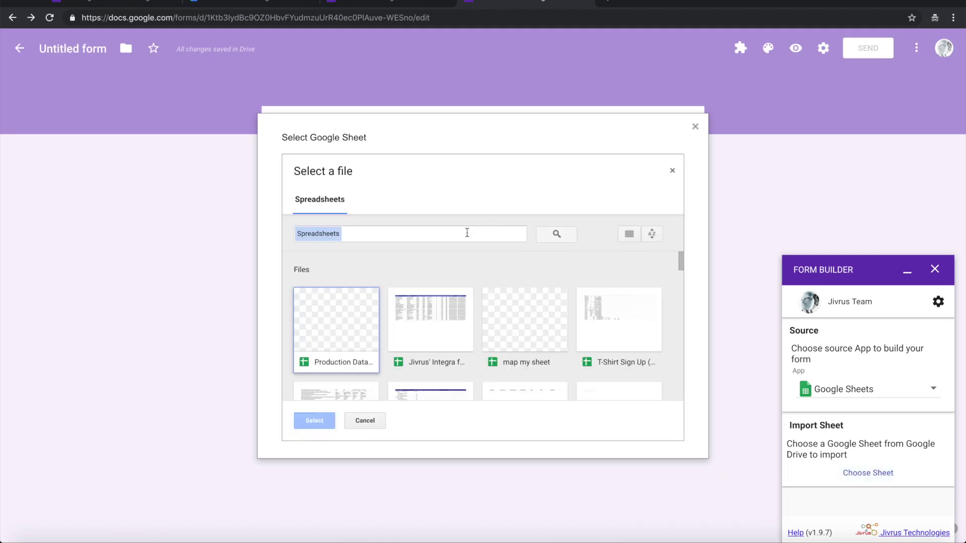
left_click(467, 232)
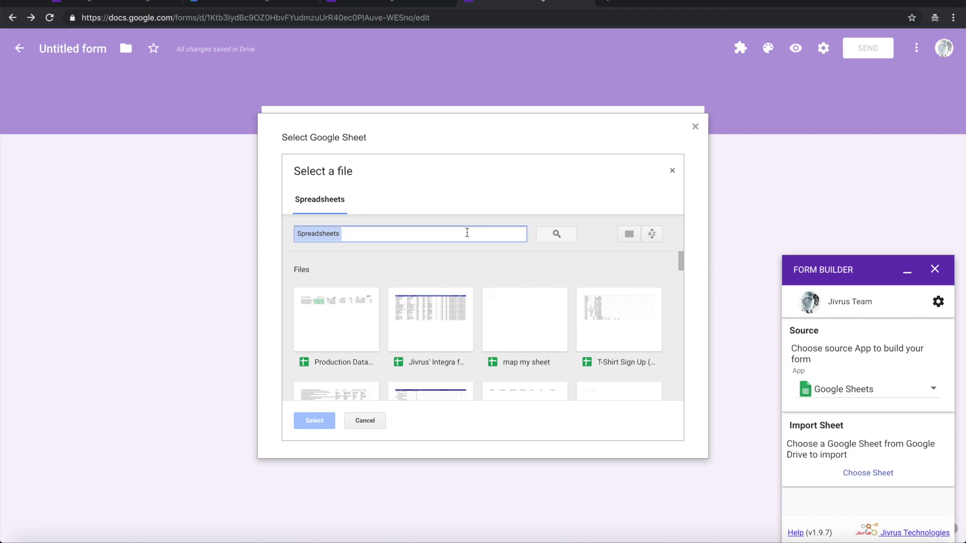
type("Aptitude")
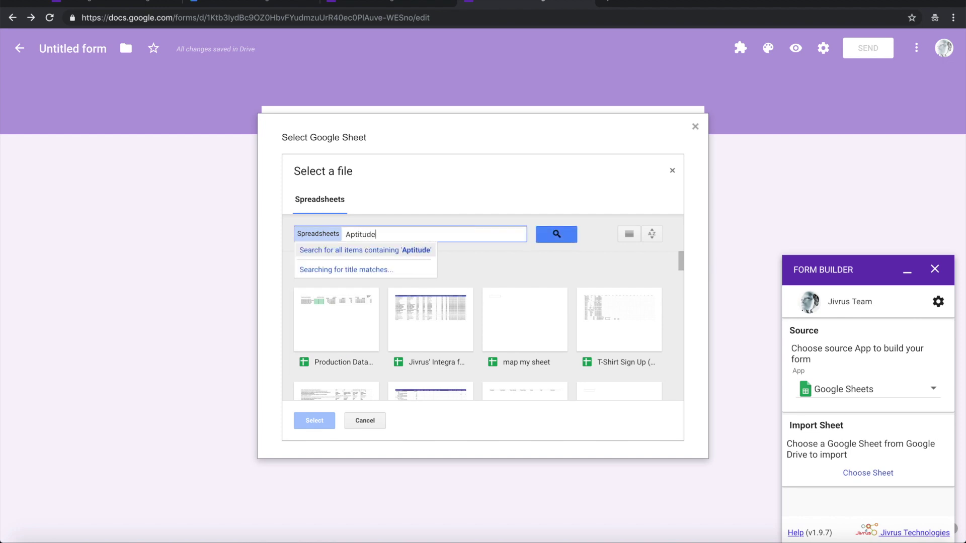
key("Return")
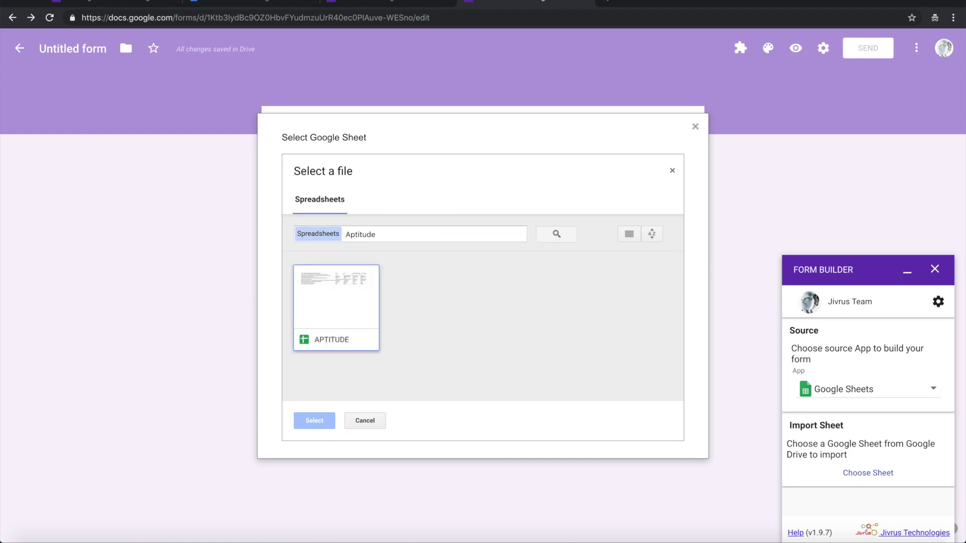
left_click(335, 298)
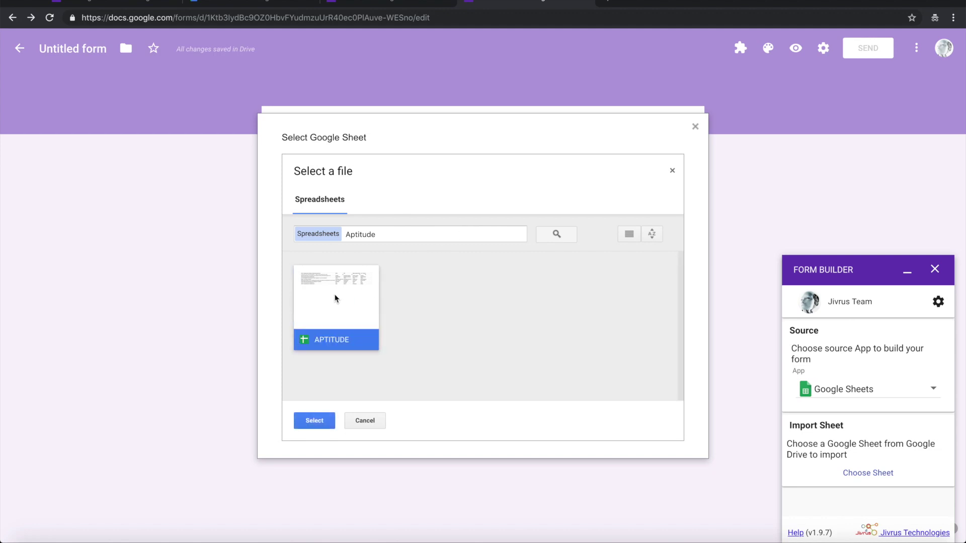
double_click(335, 298)
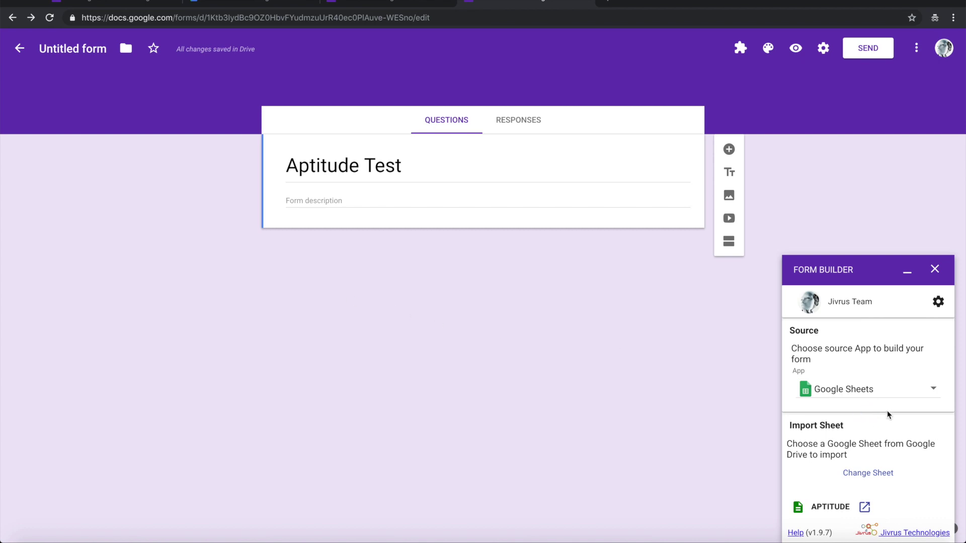
scroll(886, 411, "down", 3)
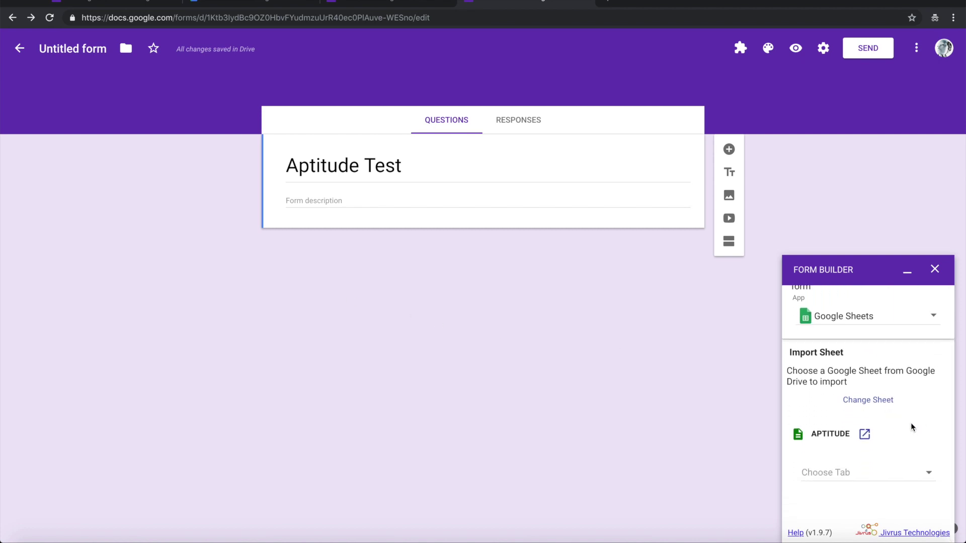
left_click(865, 436)
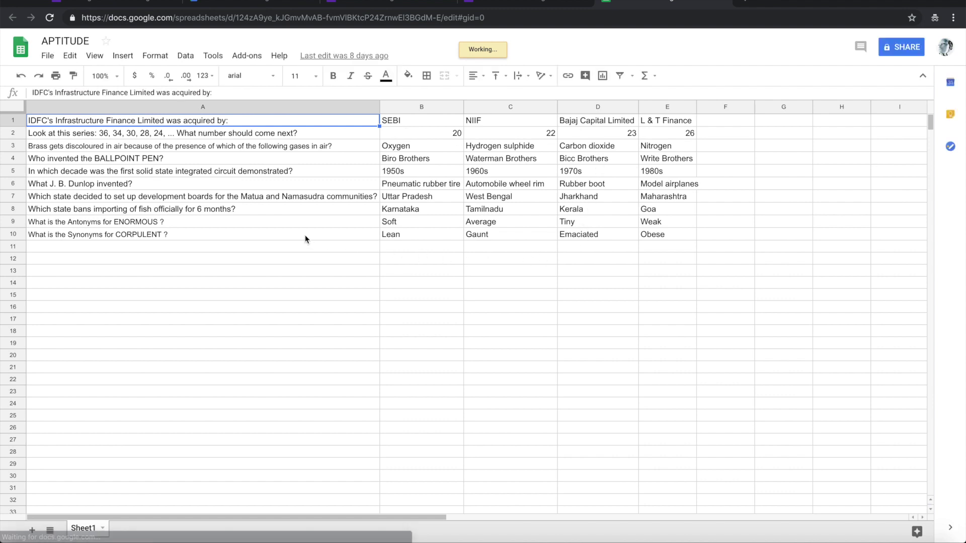
Step: Go back from the APTITUDE spreadsheet to the Aptitude Test form tab
left_click(525, 2)
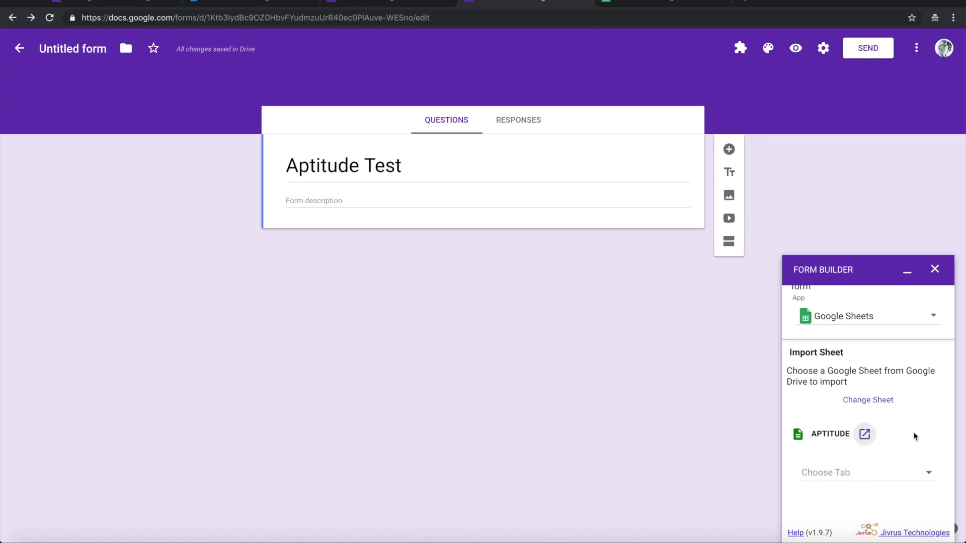
Step: Choose Sheet1 as the tab and the Q & A's pattern, with range A2:B
left_click(927, 477)
left_click(928, 477)
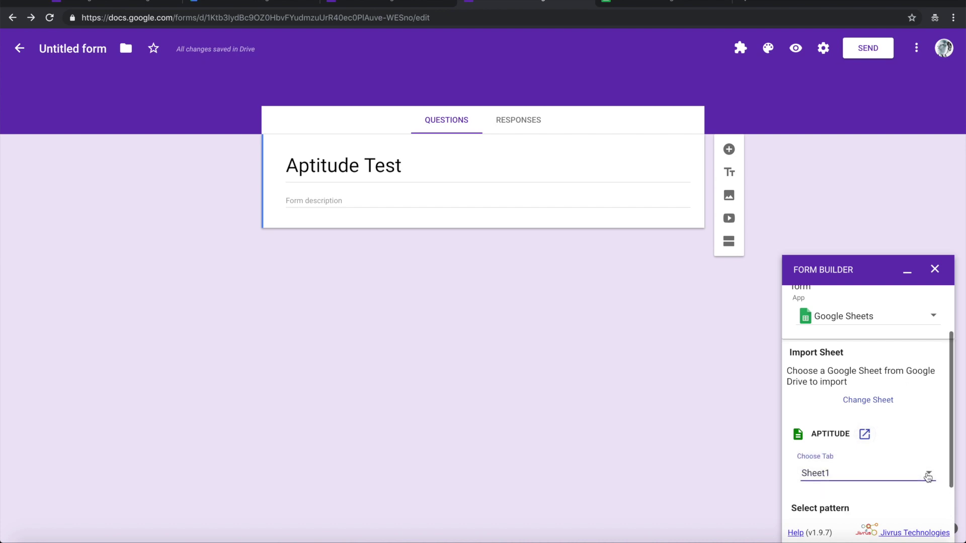
scroll(927, 477, "down", 3)
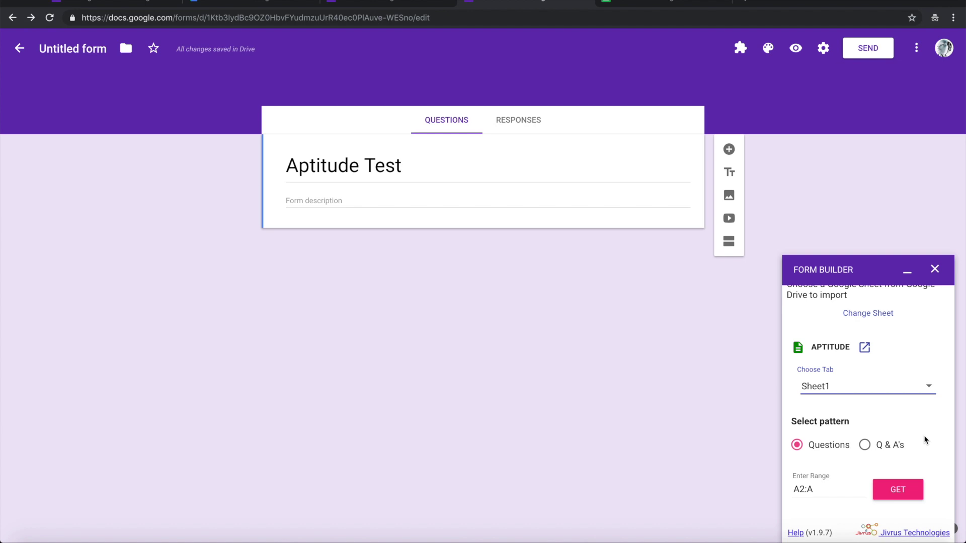
left_click(865, 446)
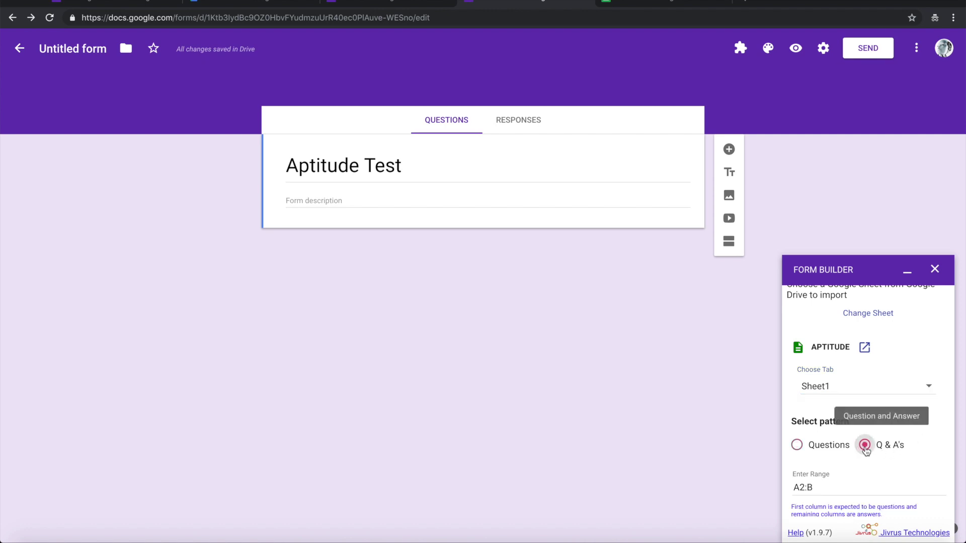
scroll(916, 460, "down", 2)
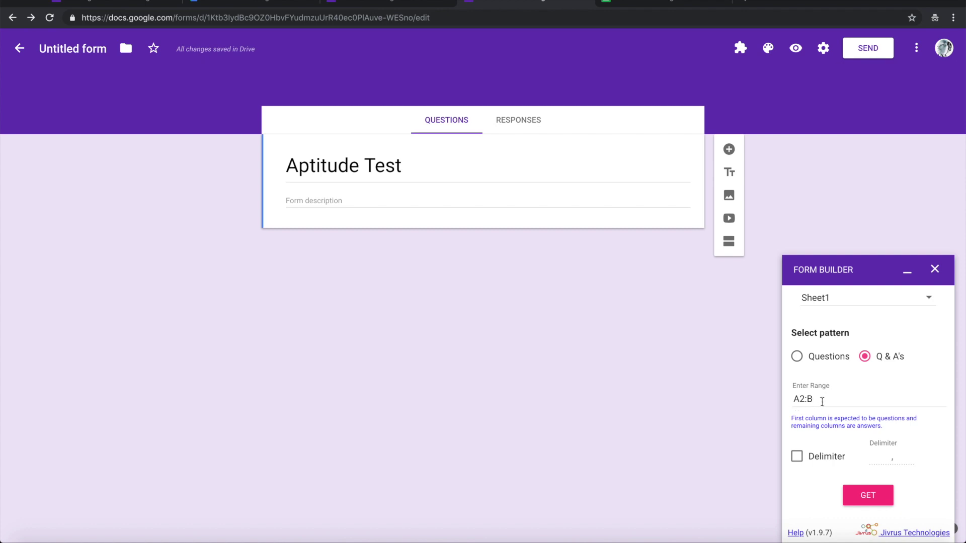
Step: Inspect cell E10 (Obese) in the APTITUDE sheet, then return to the form tab
left_click(653, 2)
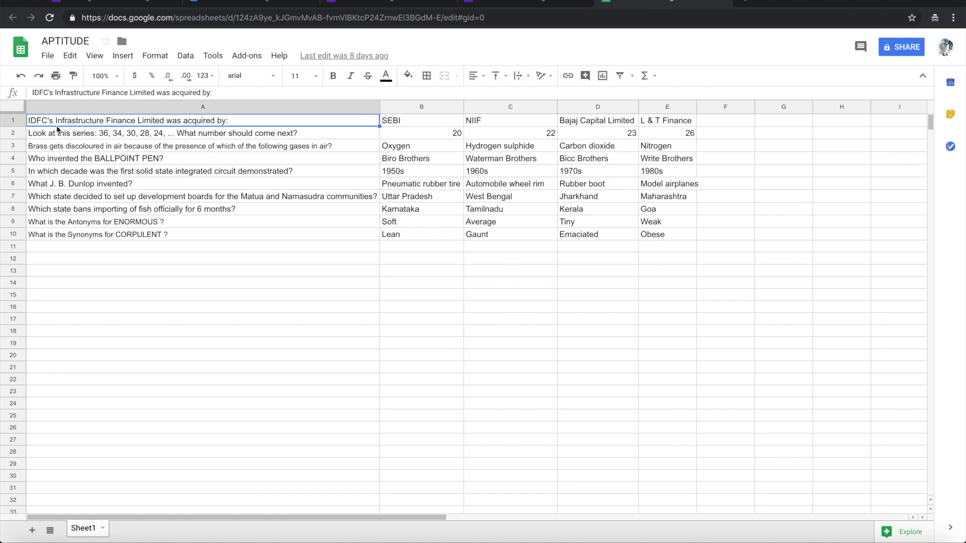
left_click(657, 237)
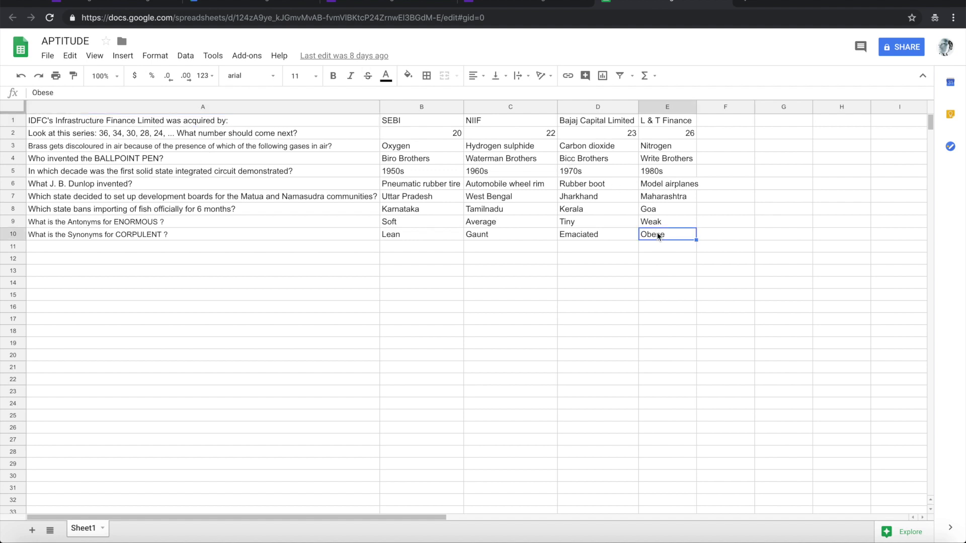
left_click(547, 3)
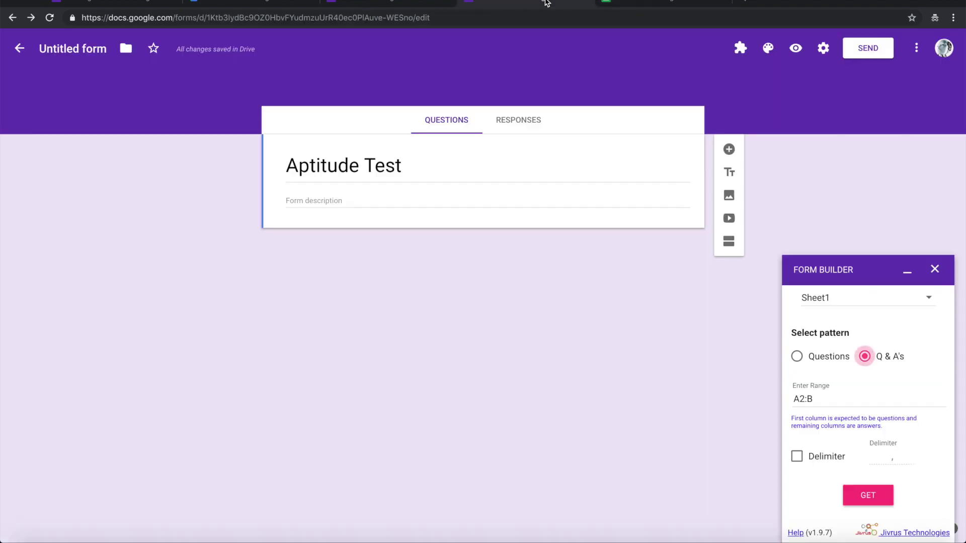
Step: Change Form Builder's import range from A2:B to A1:E10
left_click(817, 402)
key("BackSpace")
key("BackSpace")
key("BackSpace")
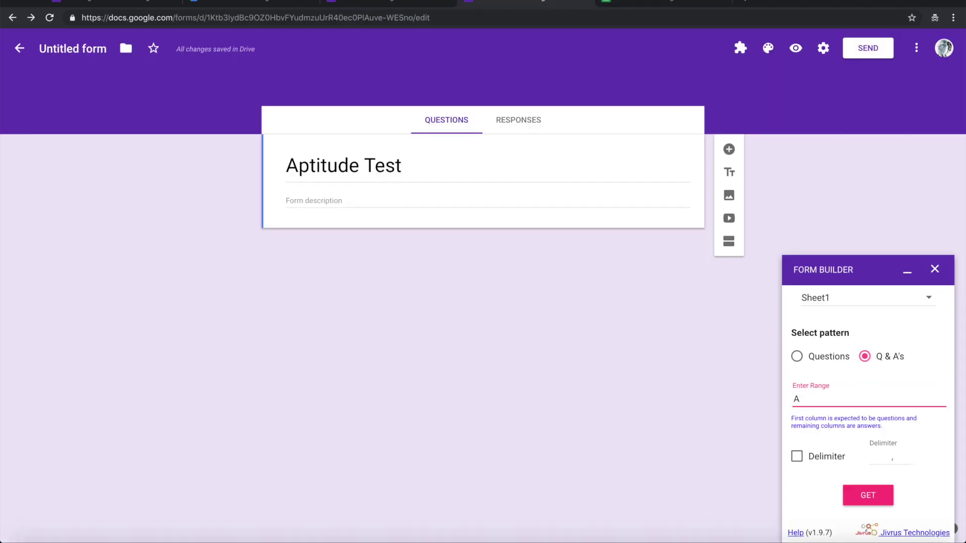
type("1:E10")
left_click(934, 421)
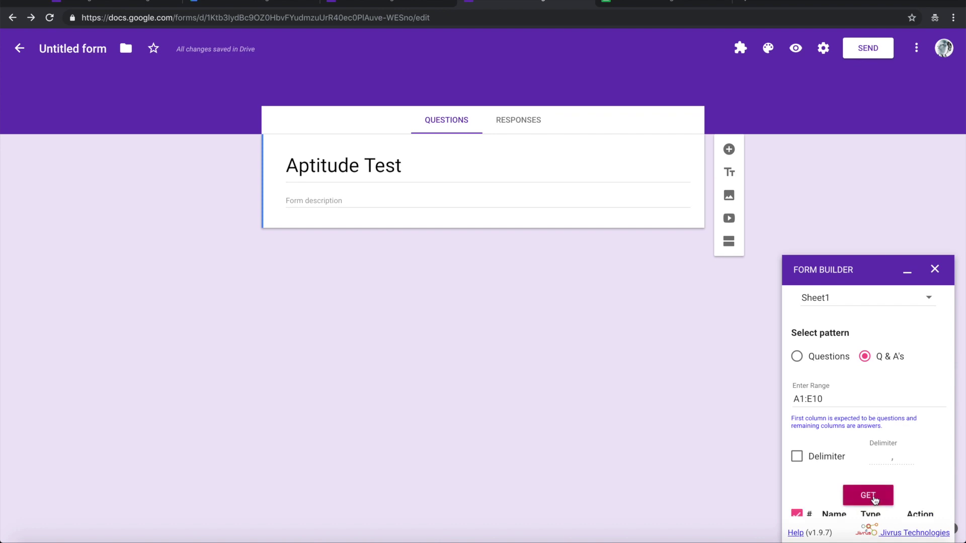
scroll(875, 498, "down", 3)
scroll(878, 449, "down", 3)
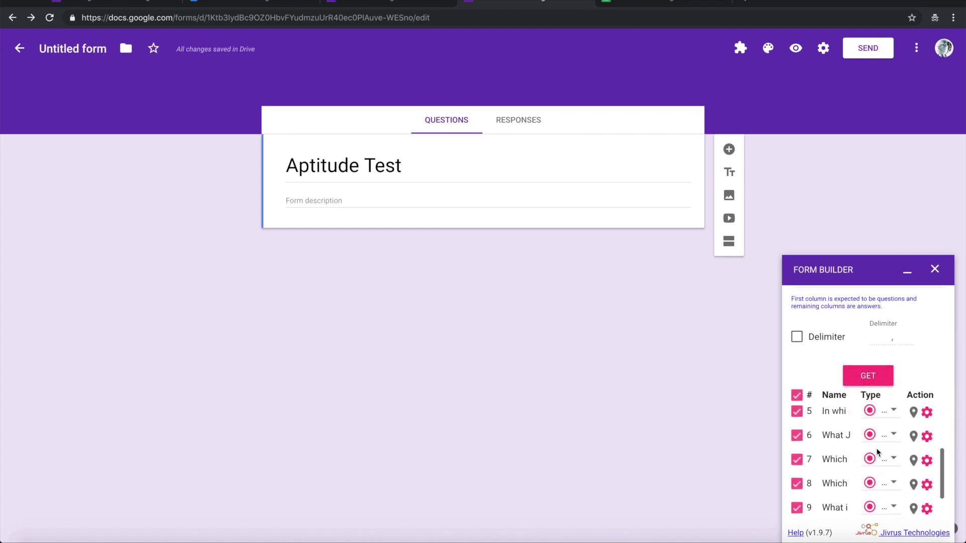
scroll(877, 452, "up", 4)
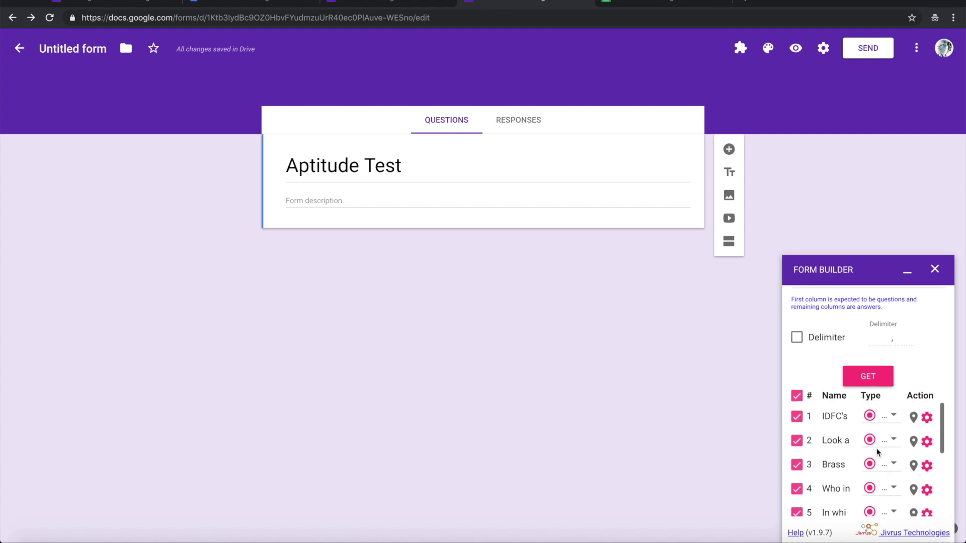
scroll(878, 453, "up", 2)
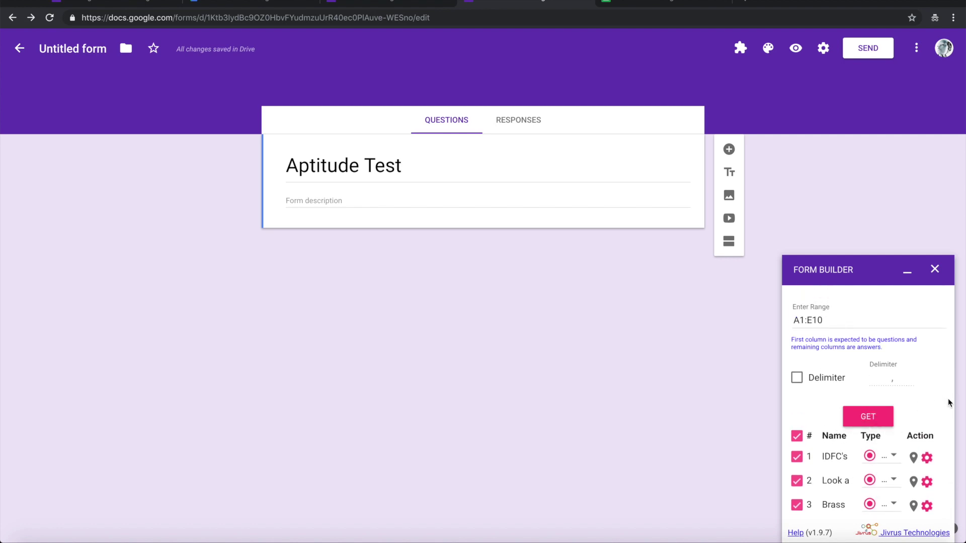
scroll(949, 401, "down", 1)
scroll(948, 399, "down", 1)
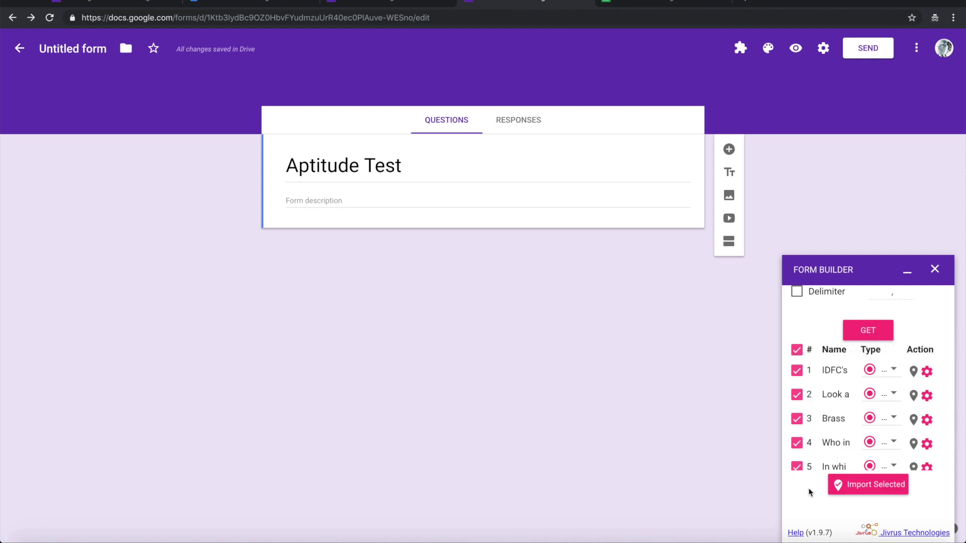
scroll(816, 436, "down", 5)
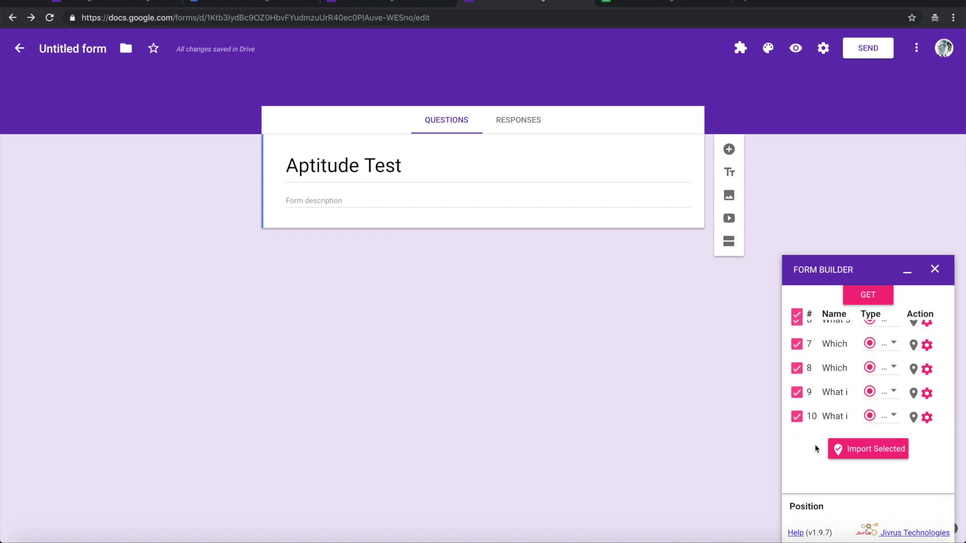
Step: Import all ten ticked questions into the form and review the result
left_click(866, 450)
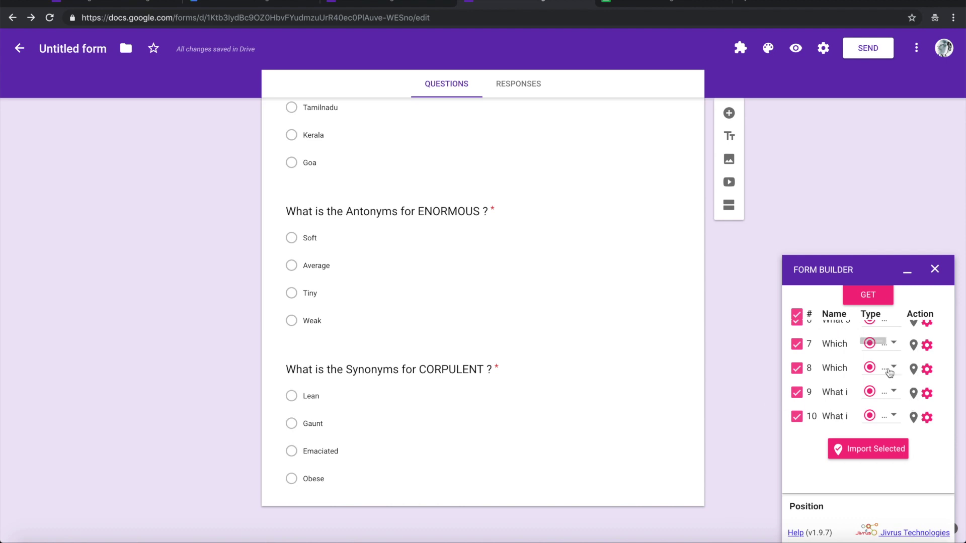
scroll(890, 373, "up", 3)
scroll(889, 373, "up", 5)
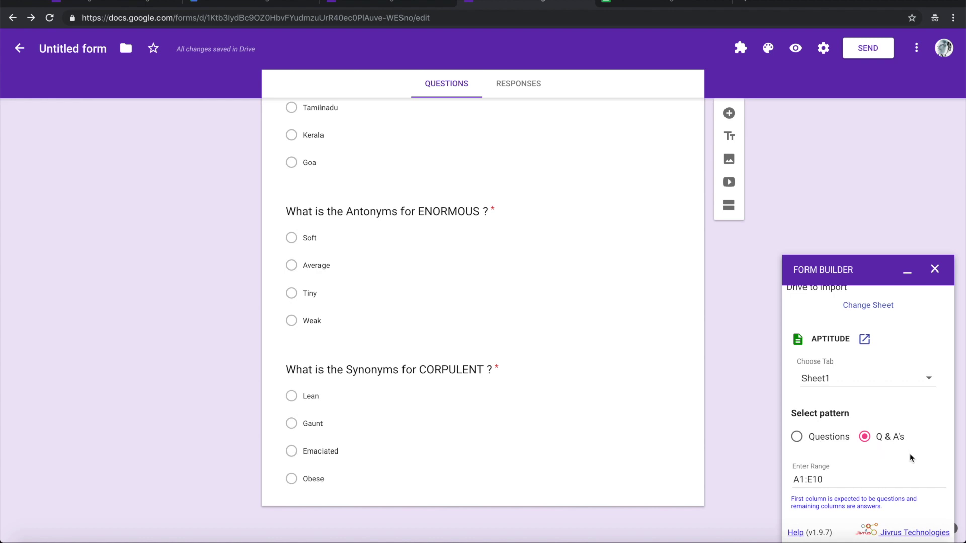
scroll(910, 453, "down", 4)
scroll(869, 483, "down", 5)
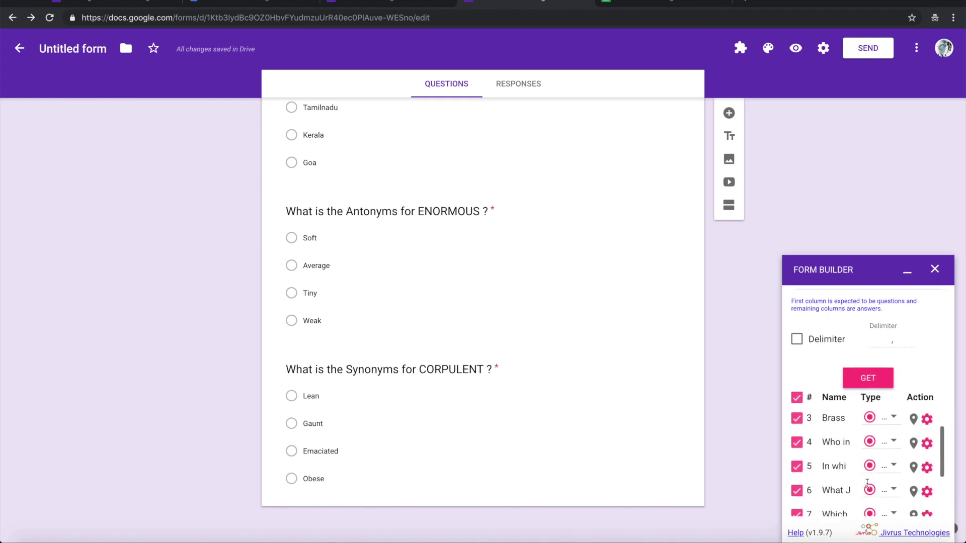
scroll(874, 458, "up", 5)
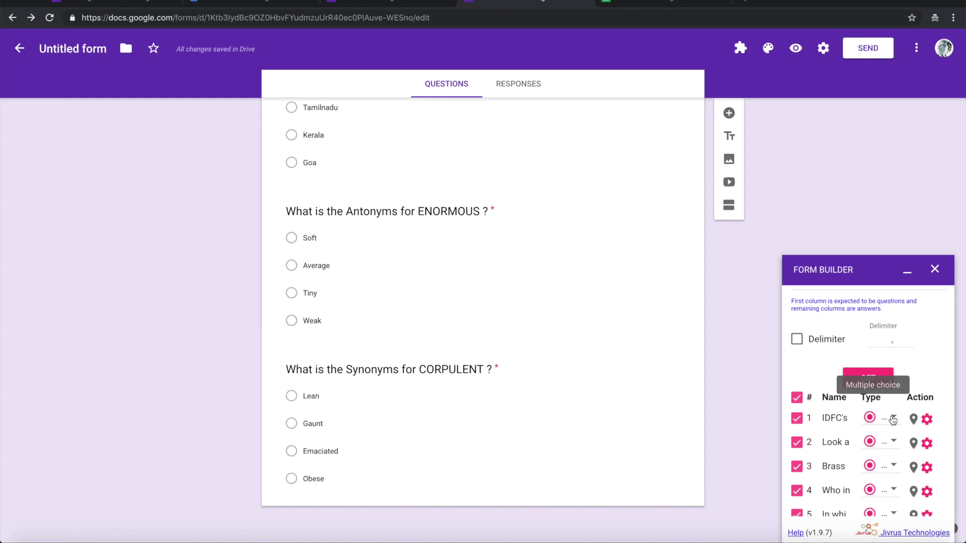
Step: Check question 1's type options, keep Multiple choice, and open its Setup Configuration
left_click(893, 421)
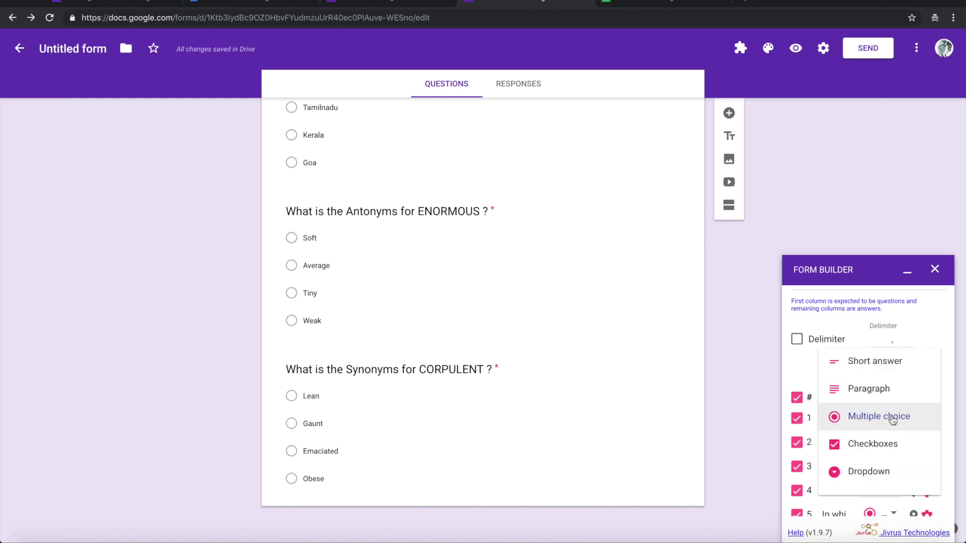
left_click(793, 366)
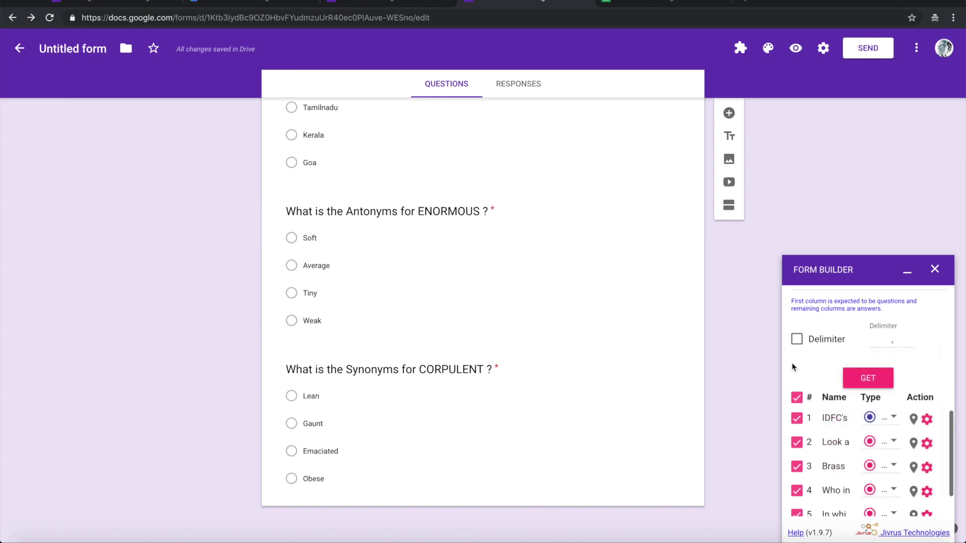
left_click(929, 420)
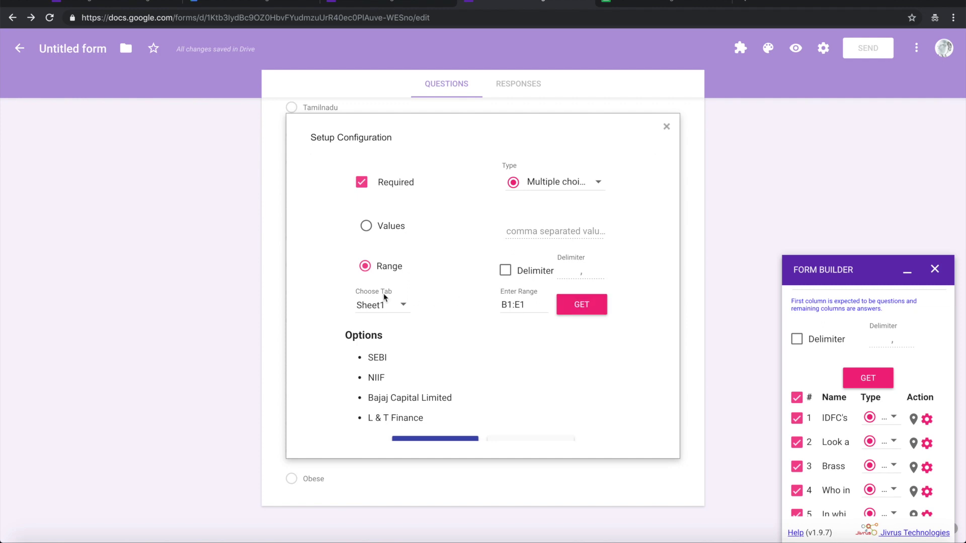
Step: Switch the IDFC question's type from Multiple choice to Dropdown and save
scroll(451, 339, "down", 1)
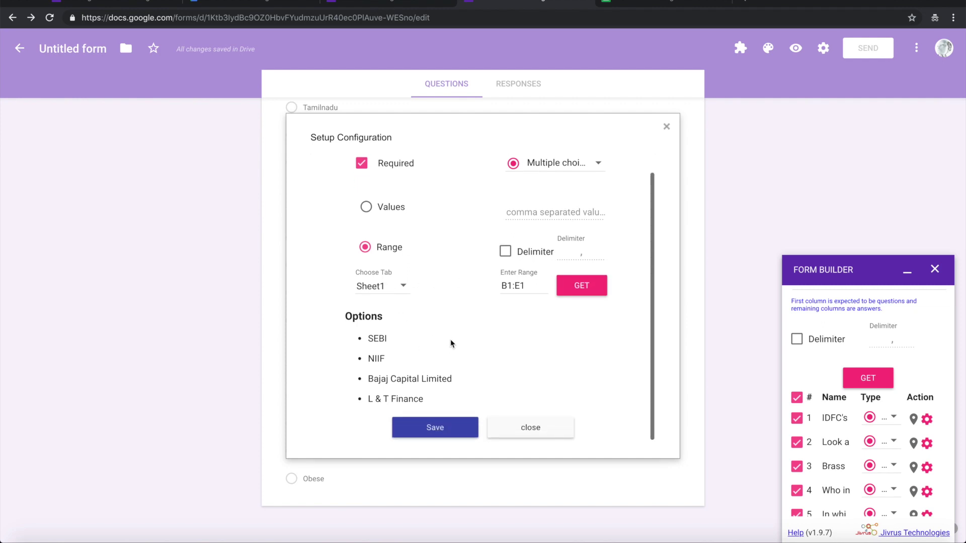
scroll(451, 339, "up", 1)
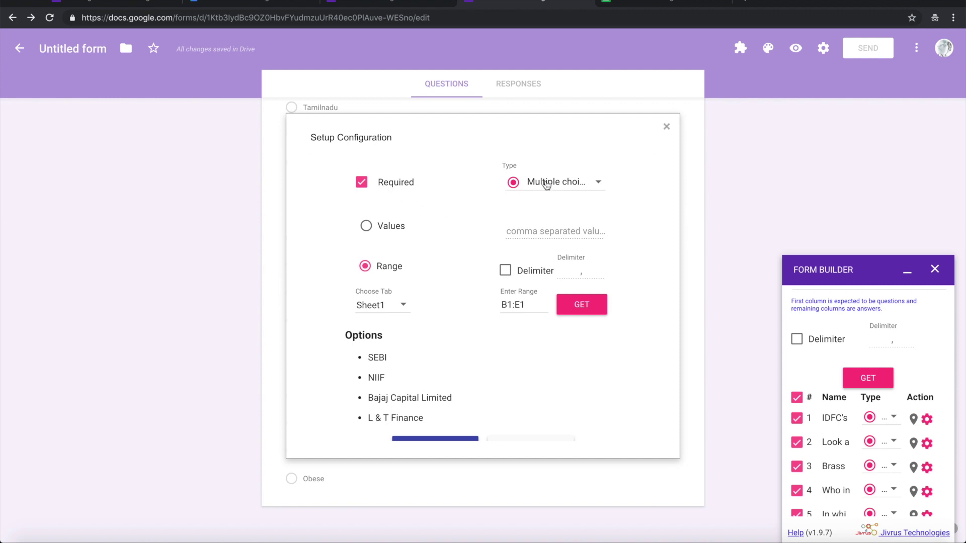
left_click(546, 184)
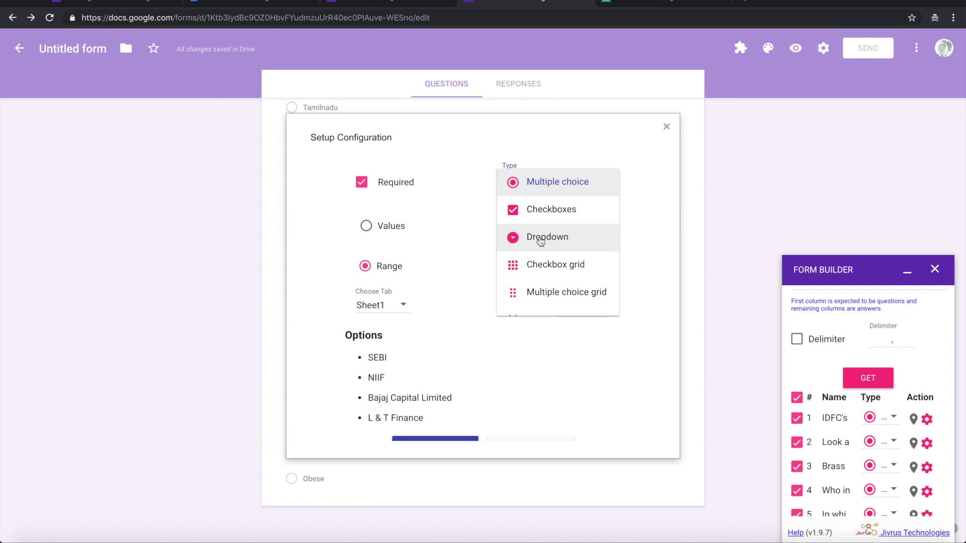
left_click(541, 242)
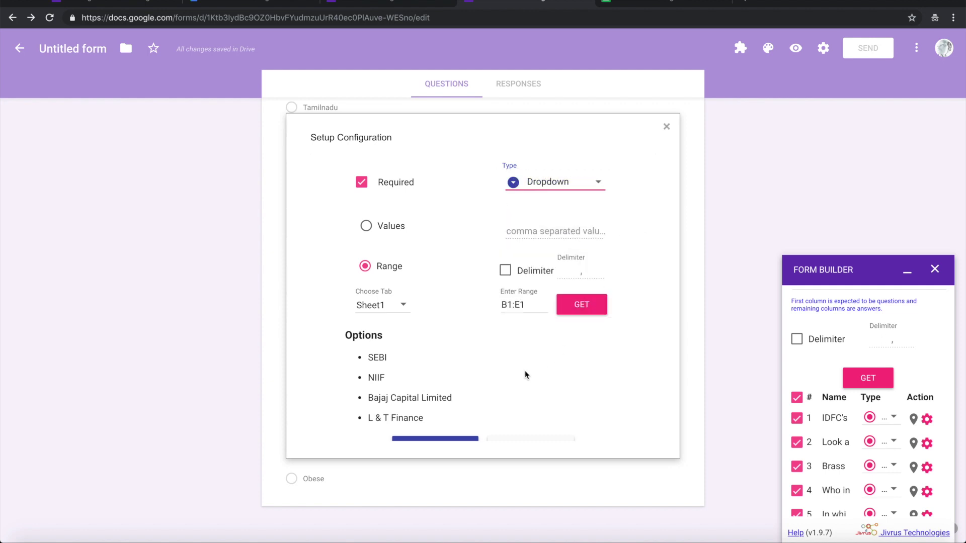
scroll(547, 372, "down", 1)
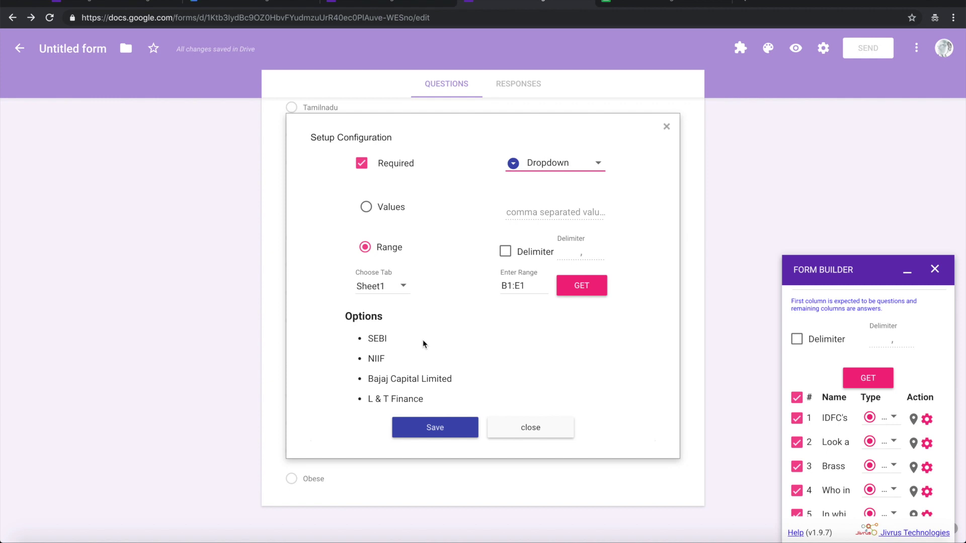
left_click(451, 425)
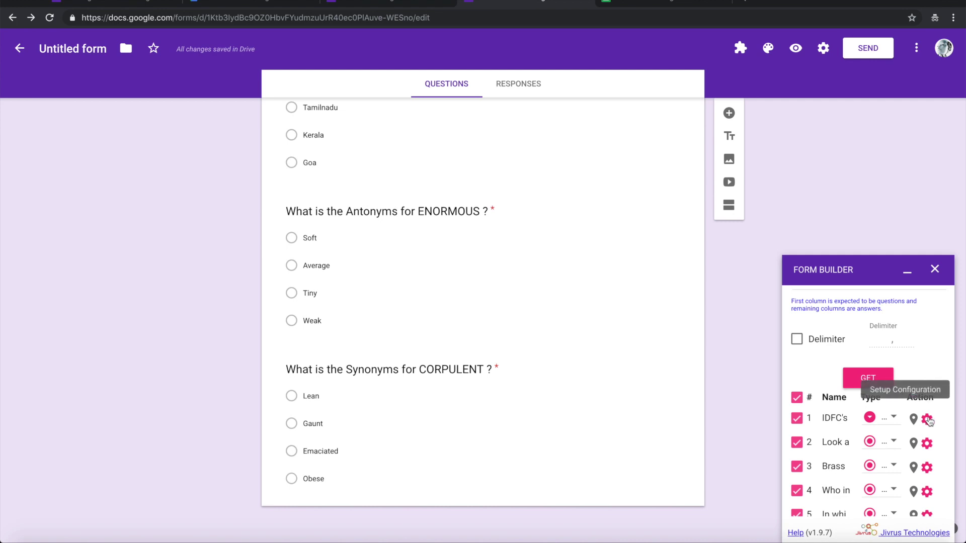
Step: Import only the IDFC acquisition question as a required dropdown (SEBI, NIIF, Bajaj Capital Limited, L & T Finance) and check it
left_click(796, 398)
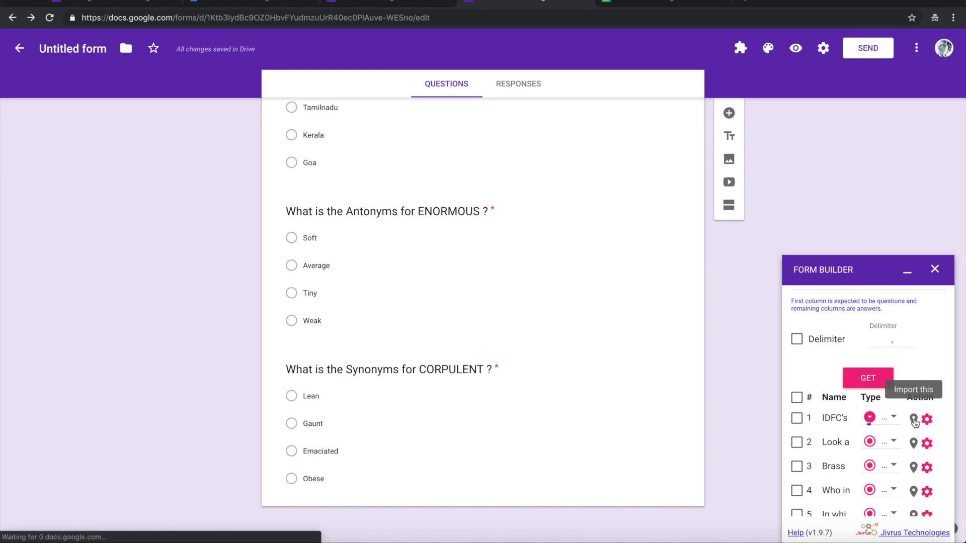
scroll(612, 466, "down", 3)
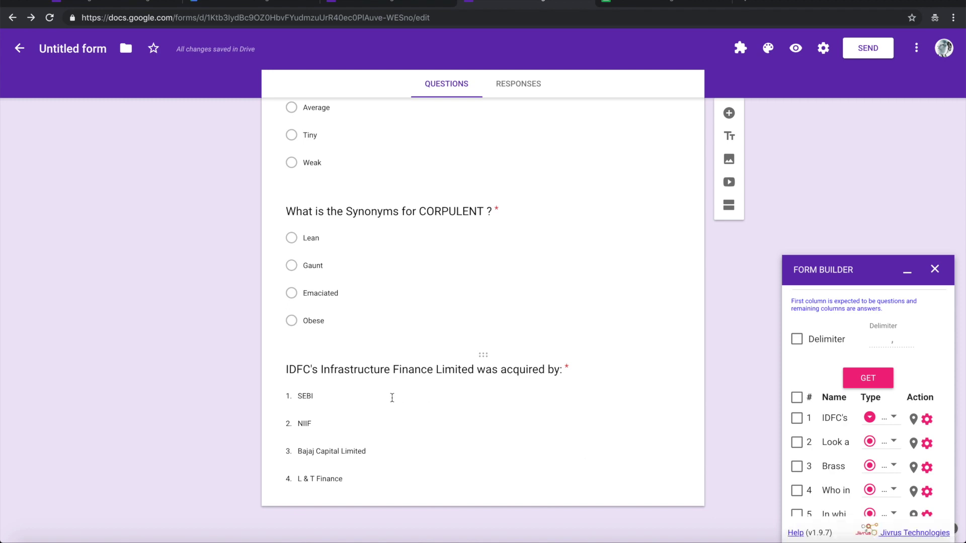
left_click(359, 394)
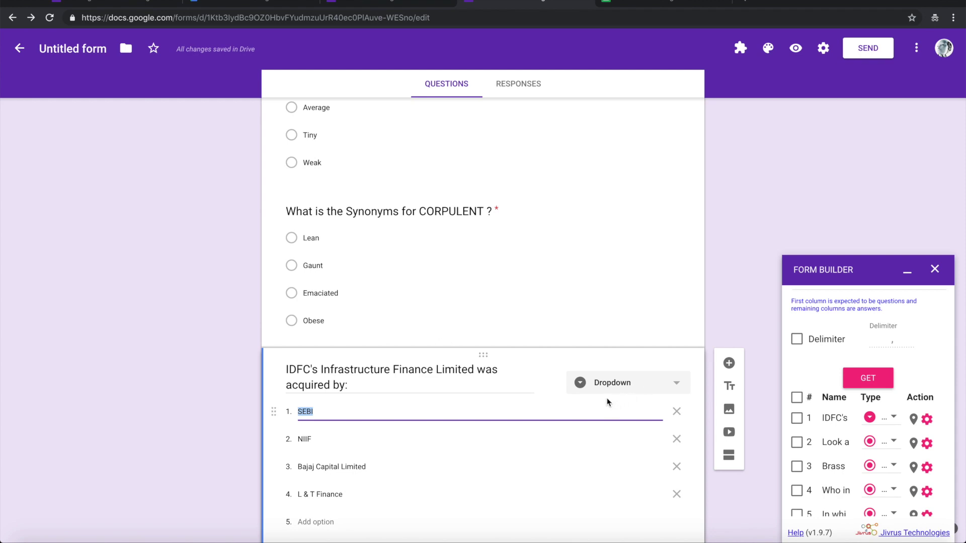
left_click(752, 174)
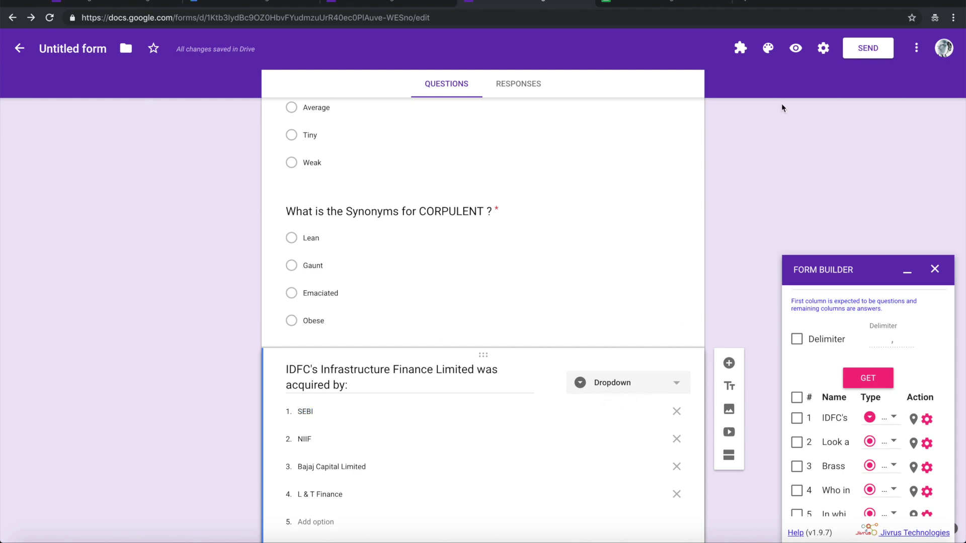